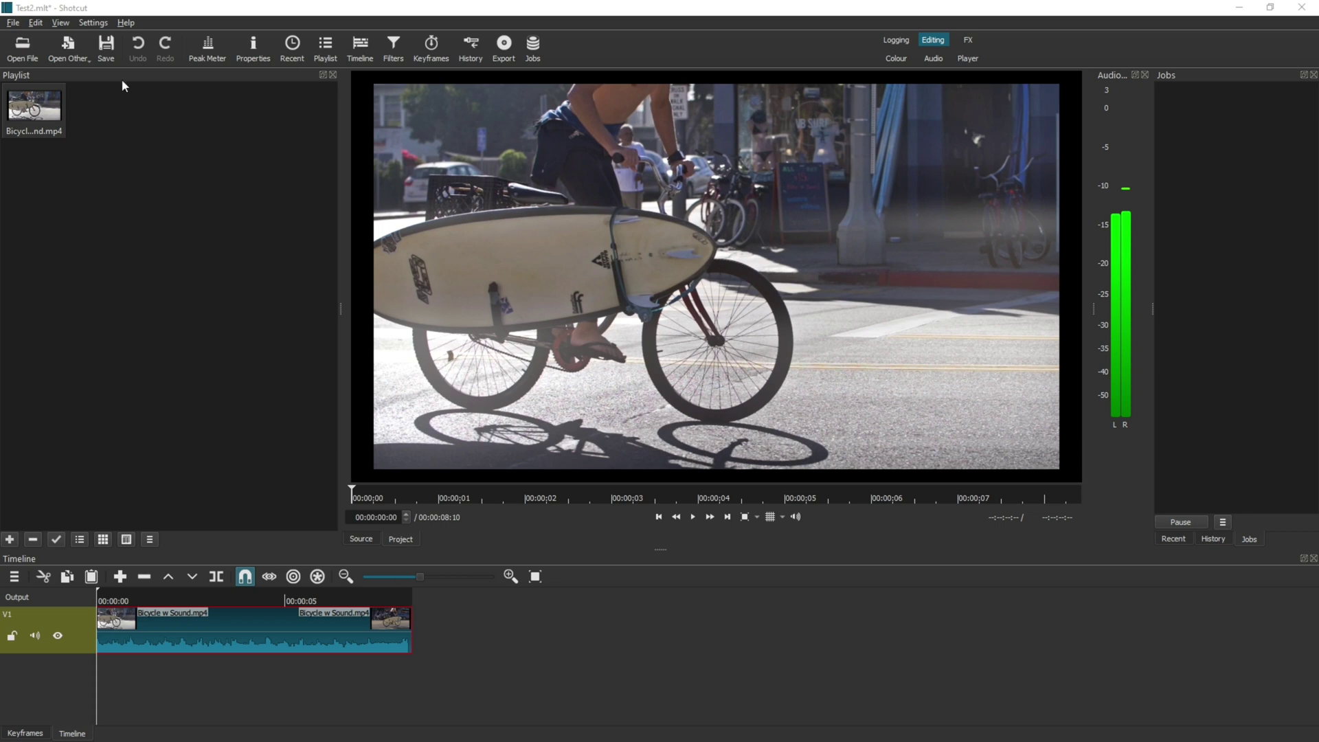
# Set the player's preview scaling to 720p from the Settings menu
pyautogui.click(92, 23)
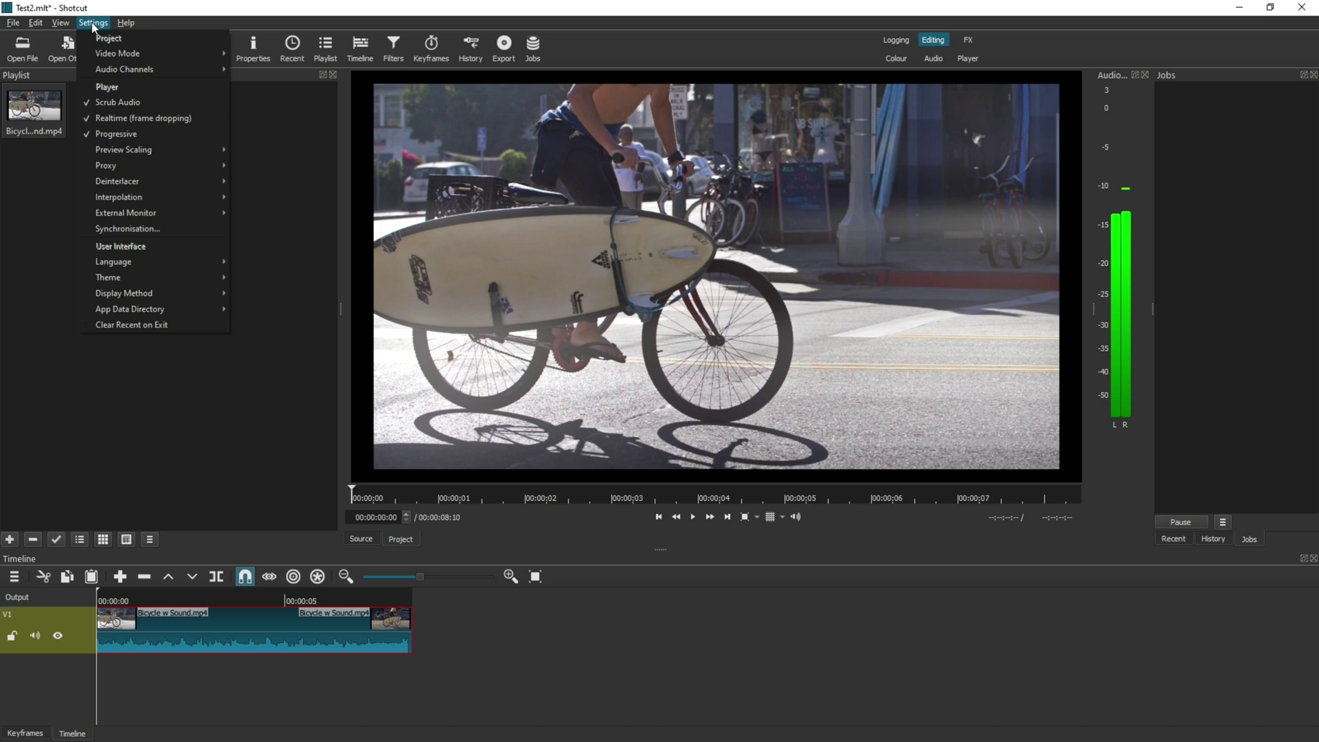
pyautogui.moveTo(123, 149)
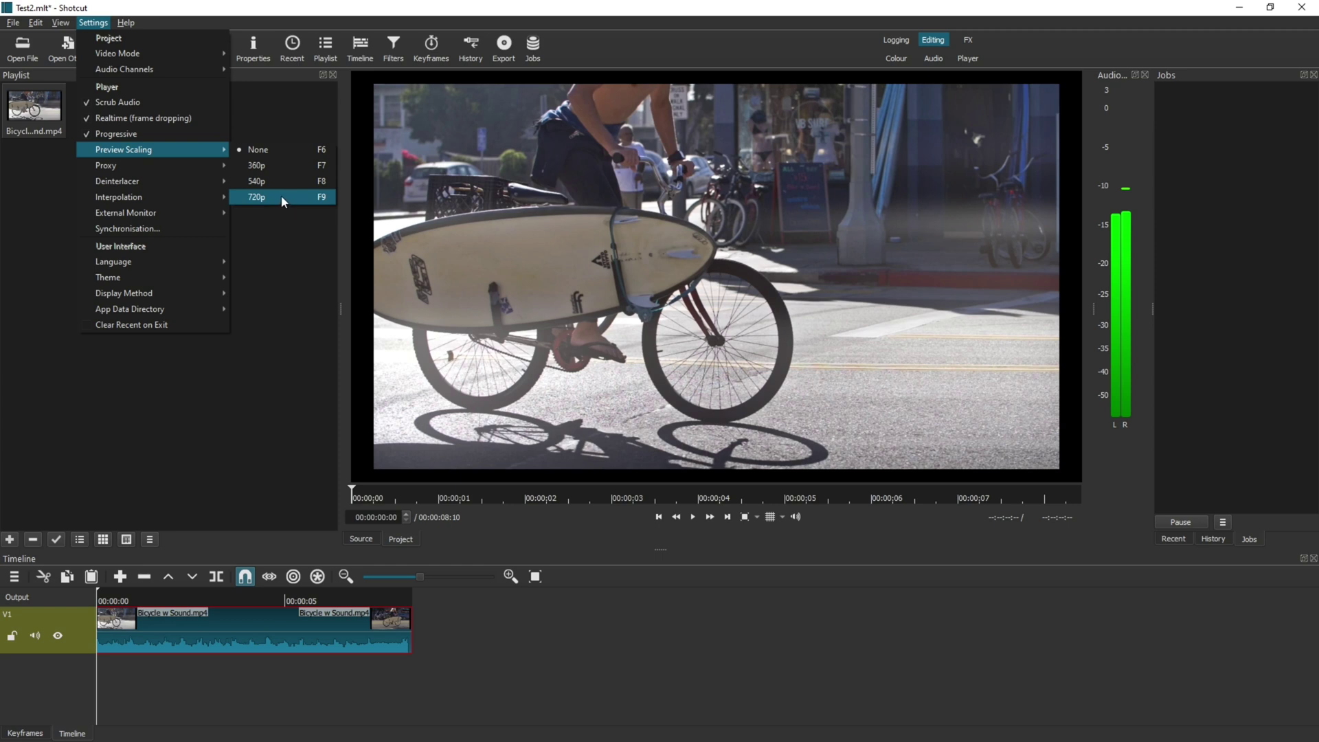
pyautogui.click(281, 195)
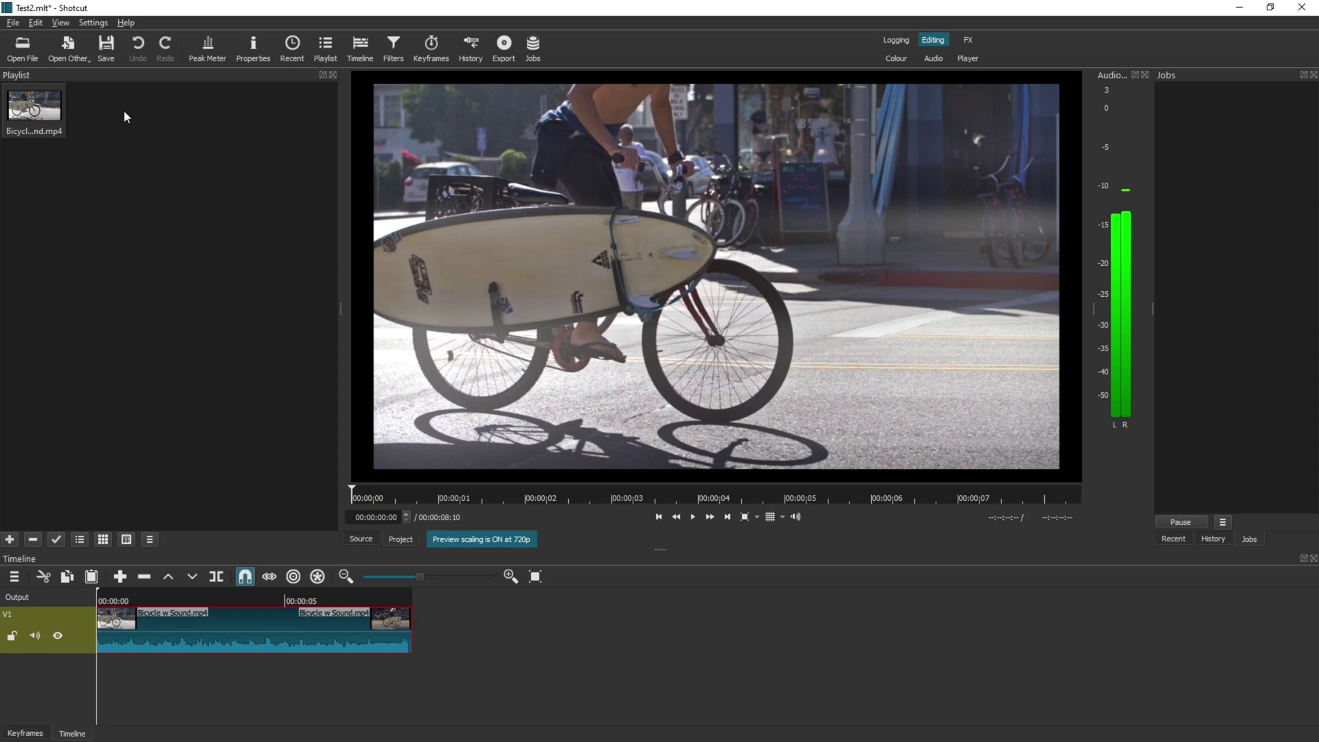
# Lower preview scaling to 540p, then further to 360p
pyautogui.click(92, 22)
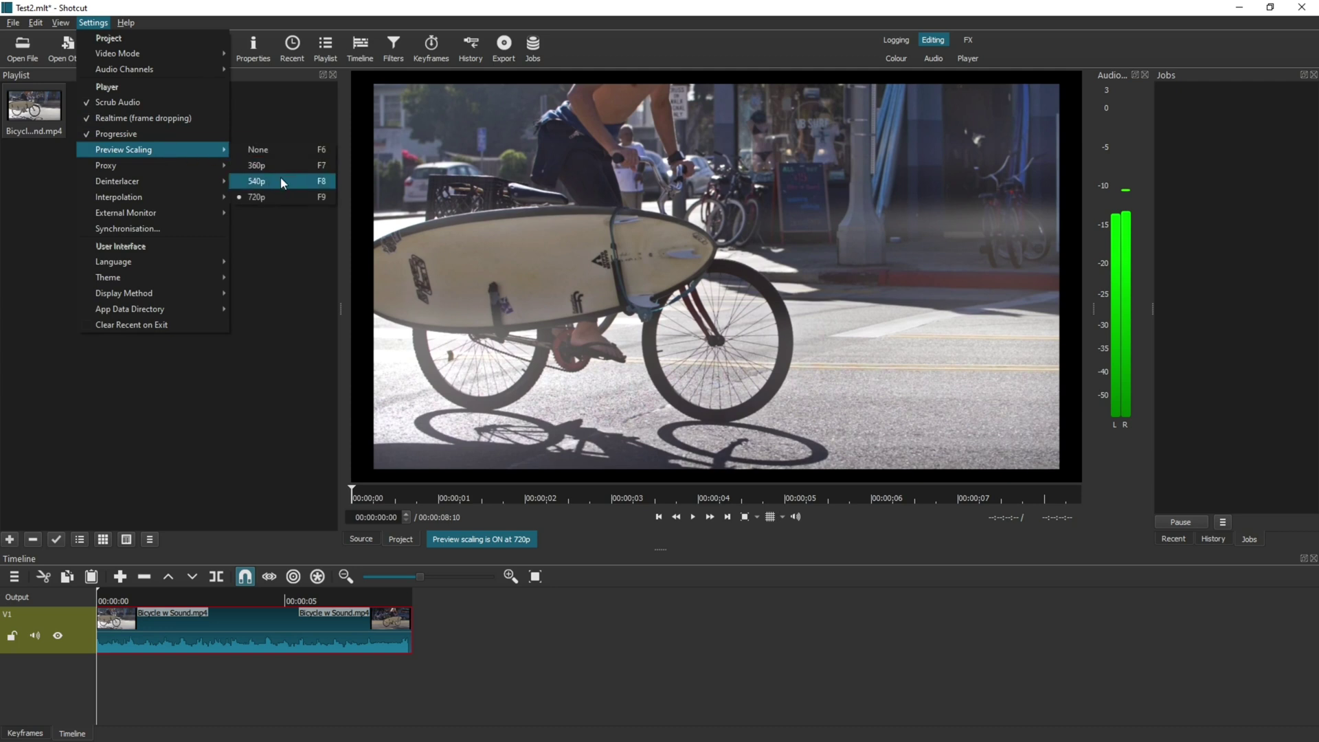
pyautogui.click(280, 177)
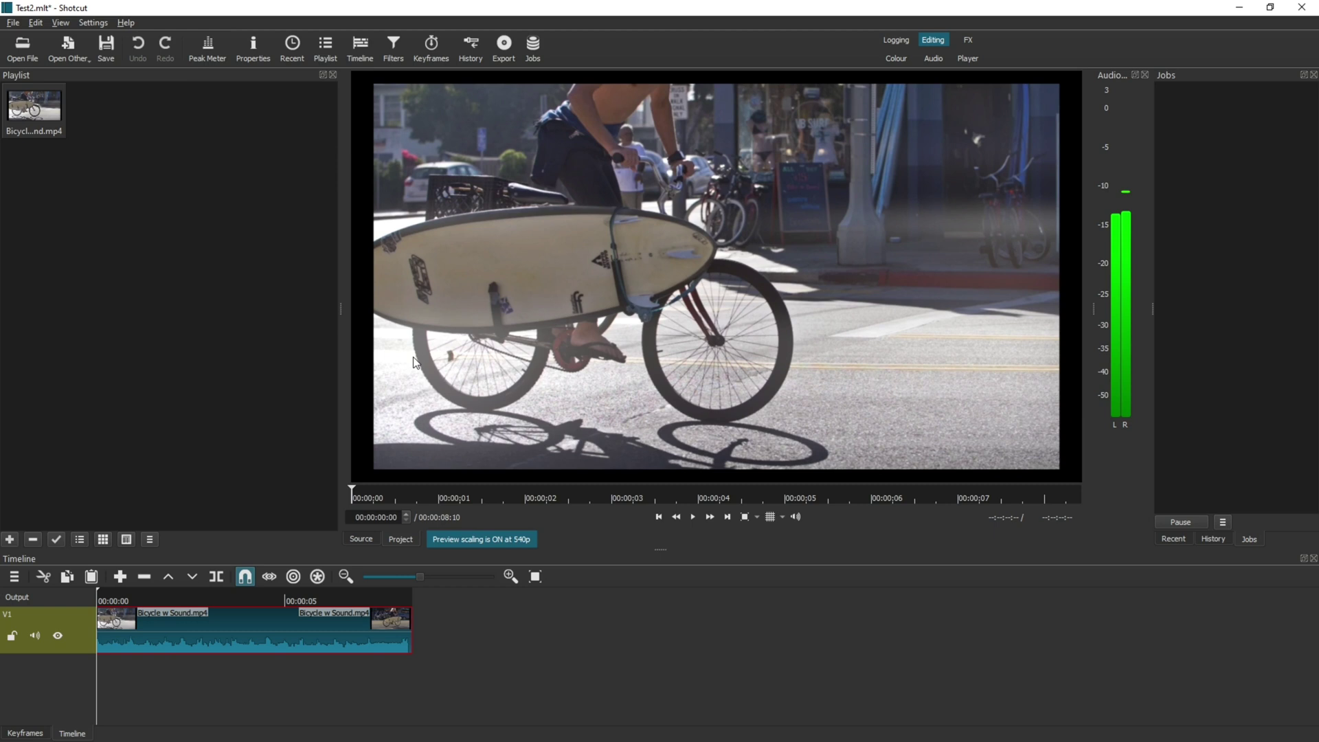
pyautogui.click(93, 22)
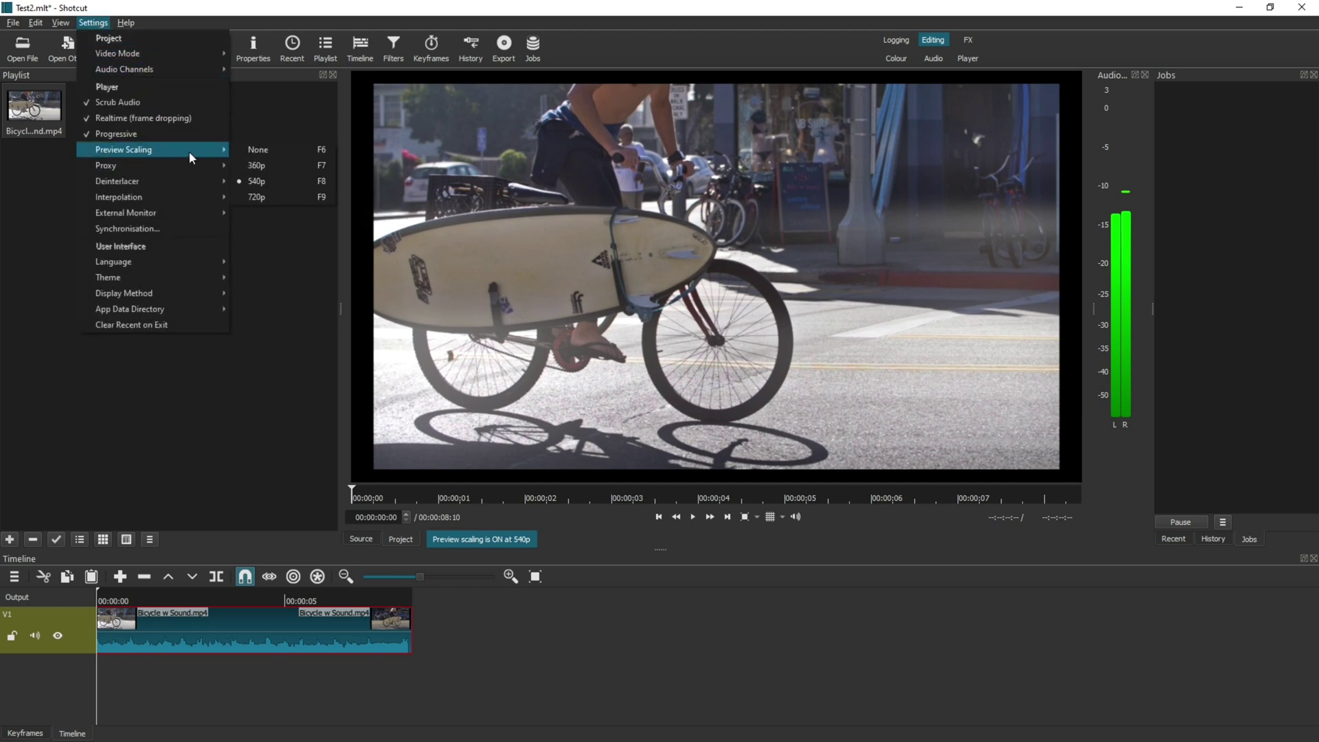
pyautogui.click(255, 165)
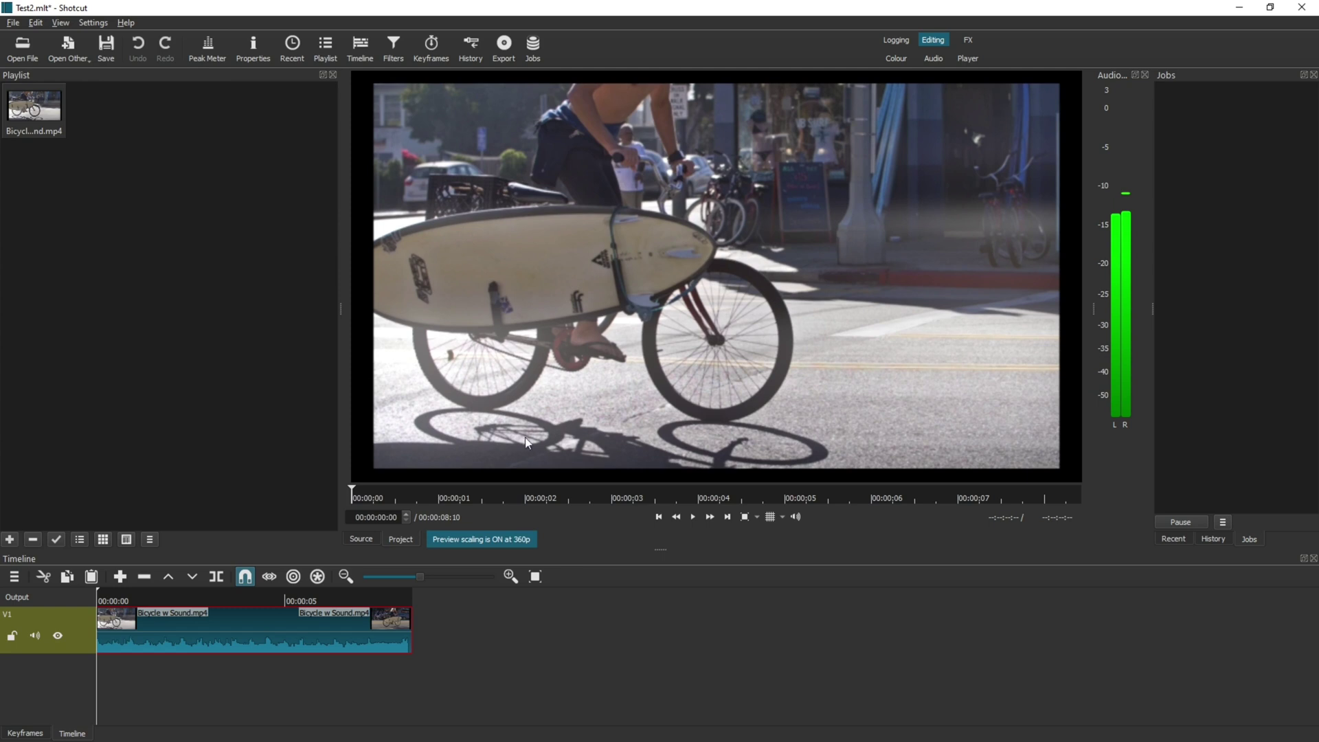